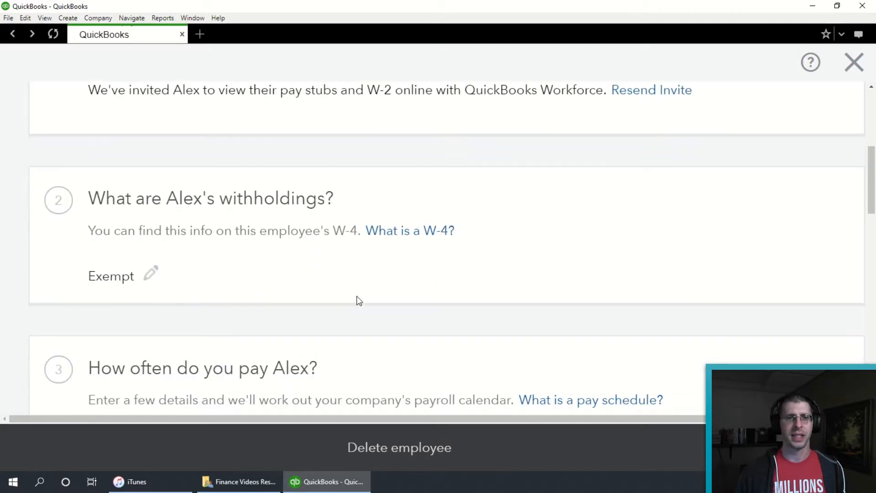
# Open the employee's W-4 withholdings and set the extra withholding to 300.00.
pyautogui.click(149, 277)
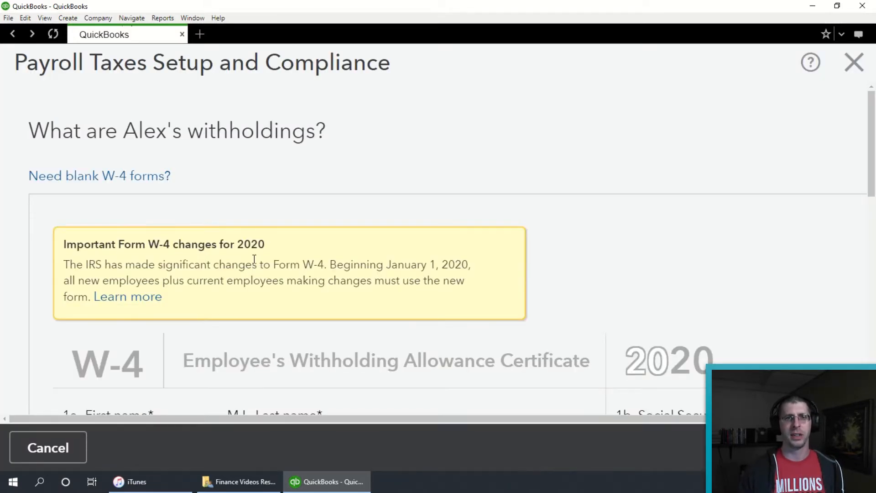
pyautogui.scroll(-5, 260, 256)
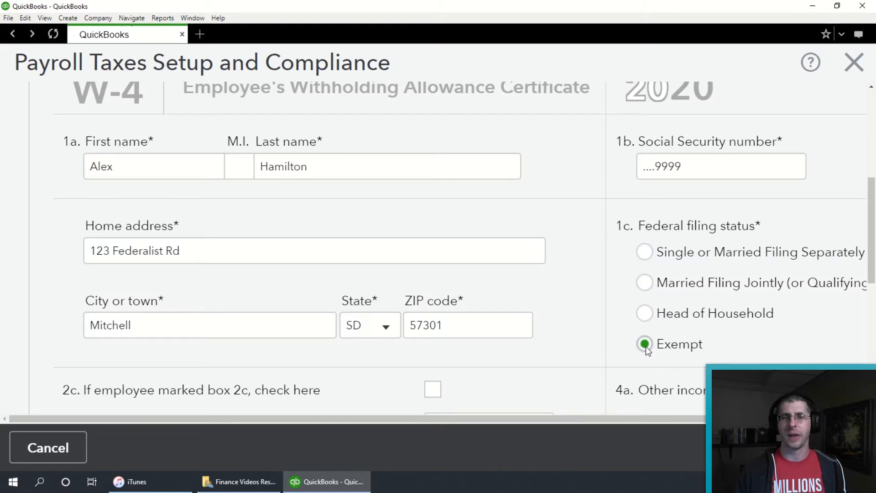
pyautogui.scroll(-3, 645, 346)
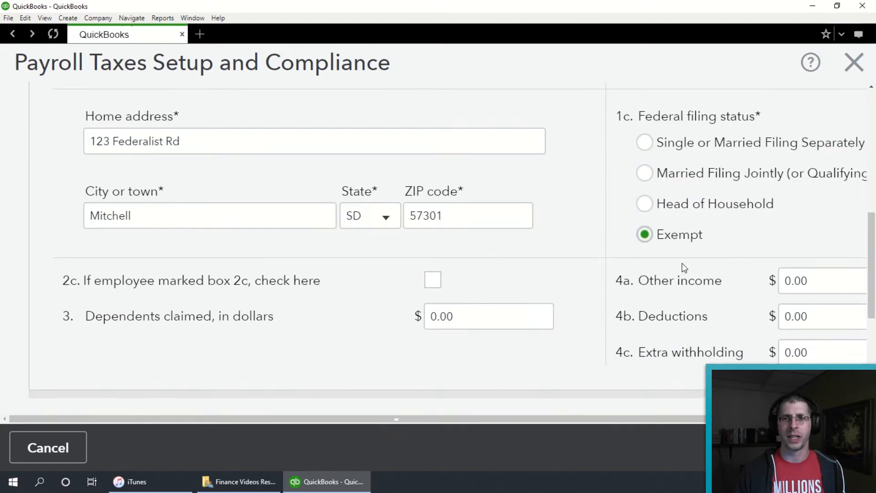
pyautogui.click(786, 354)
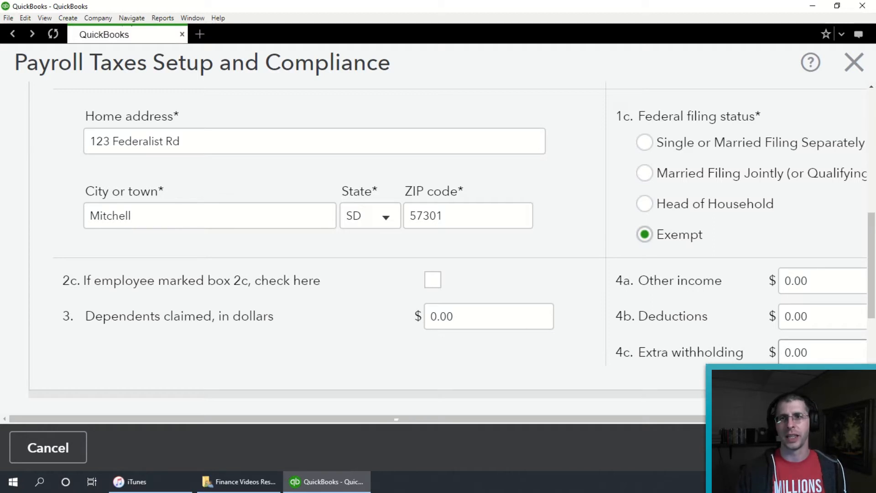
pyautogui.write('30')
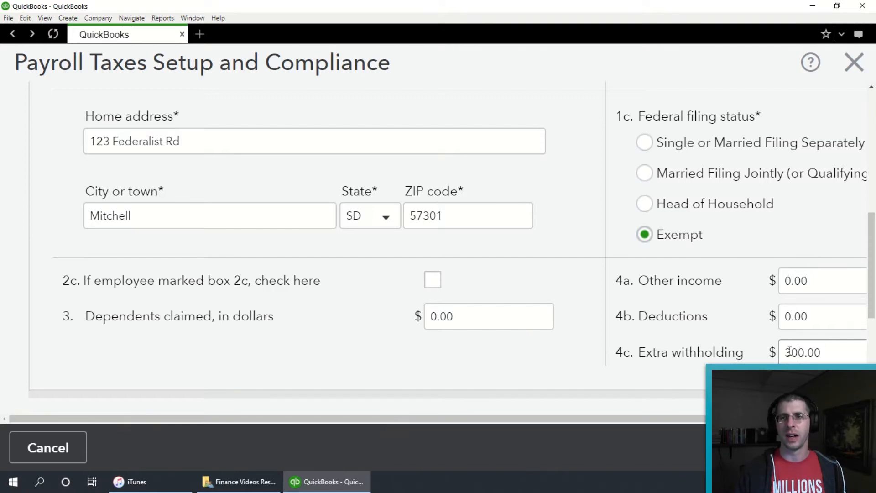
# Exempt the employee from Social Security and Medicare and from SD SUI, Investment Fee & Surcharge Tax, and save the withholdings.
pyautogui.scroll(-5, 758, 326)
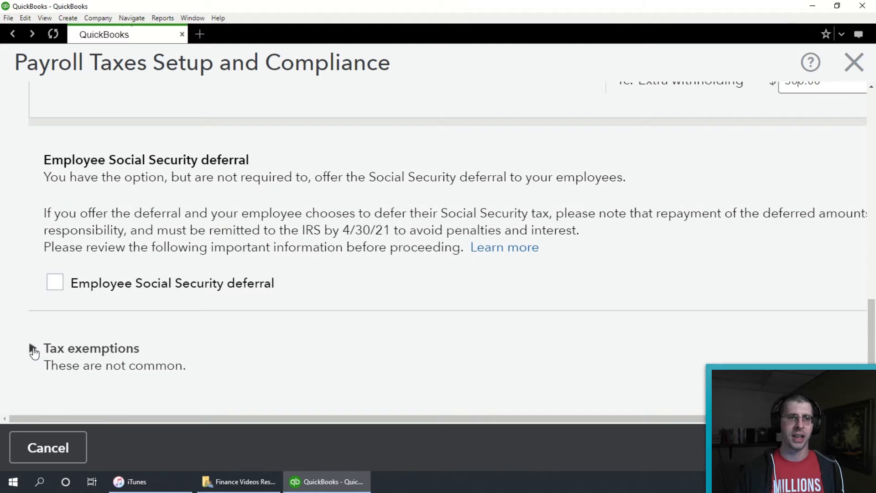
pyautogui.click(33, 350)
pyautogui.scroll(-2, 98, 343)
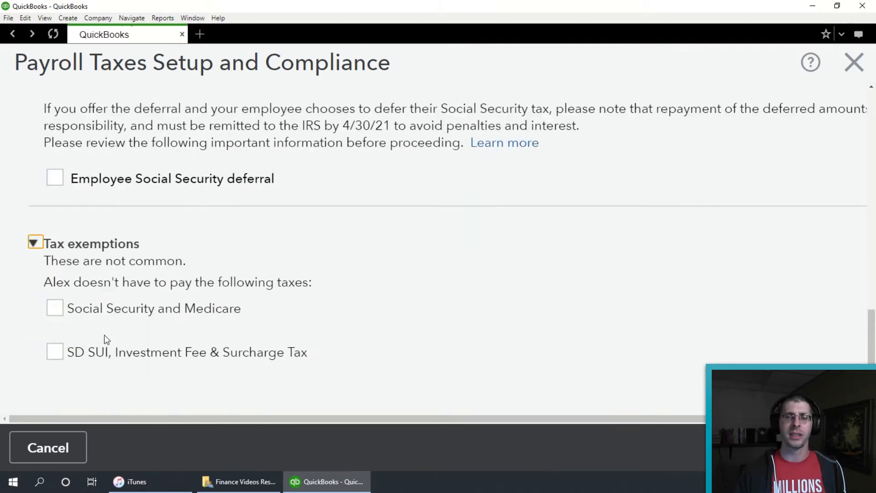
pyautogui.click(54, 311)
pyautogui.click(56, 354)
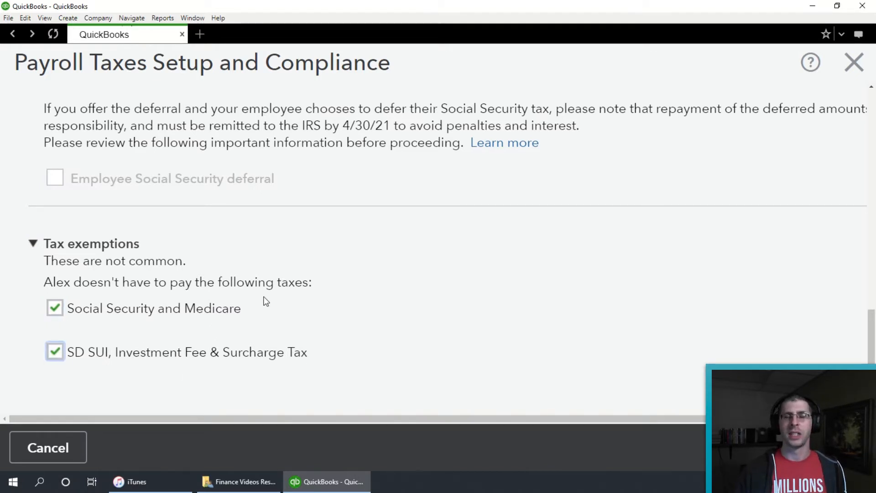
pyautogui.click(832, 448)
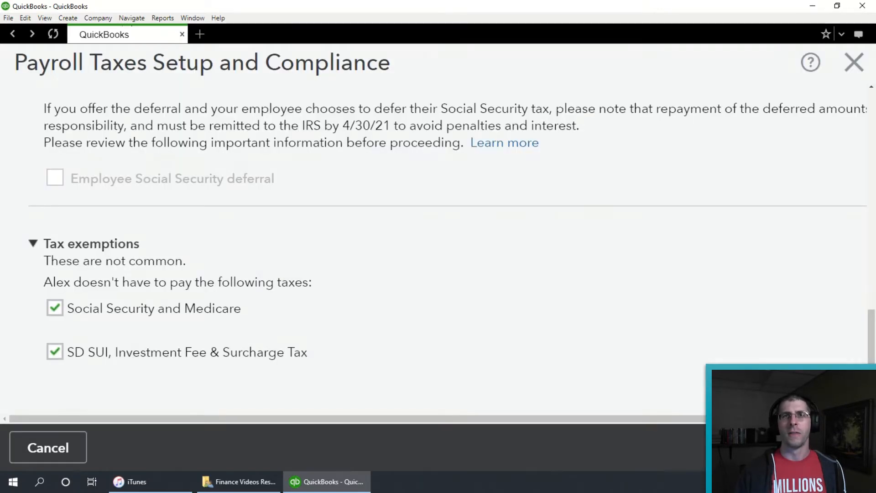
pyautogui.click(651, 305)
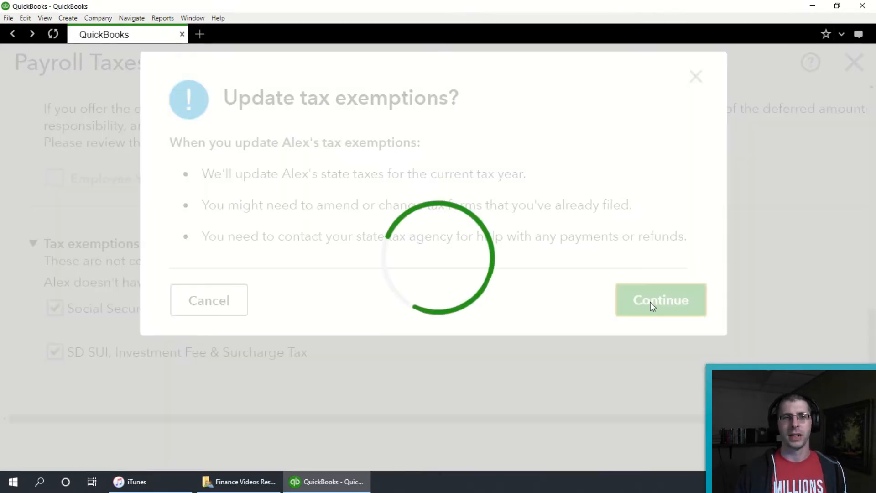
# Set the employee's annual salary to $36,000.00.
pyautogui.scroll(-7, 502, 285)
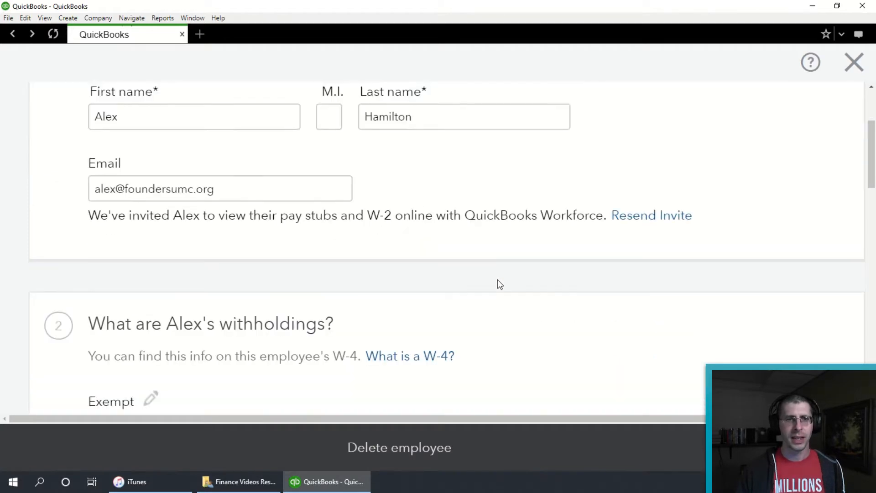
pyautogui.scroll(-6, 495, 256)
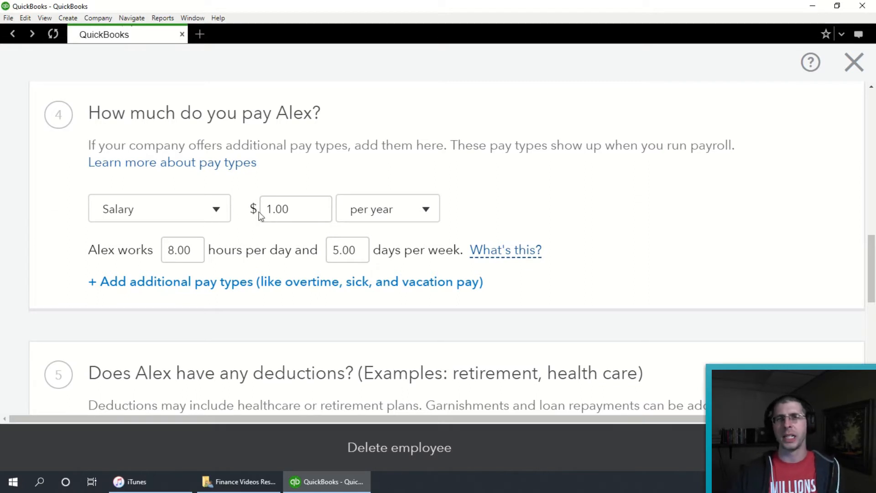
pyautogui.click(290, 209)
pyautogui.moveTo(290, 209); pyautogui.dragTo(266, 209)
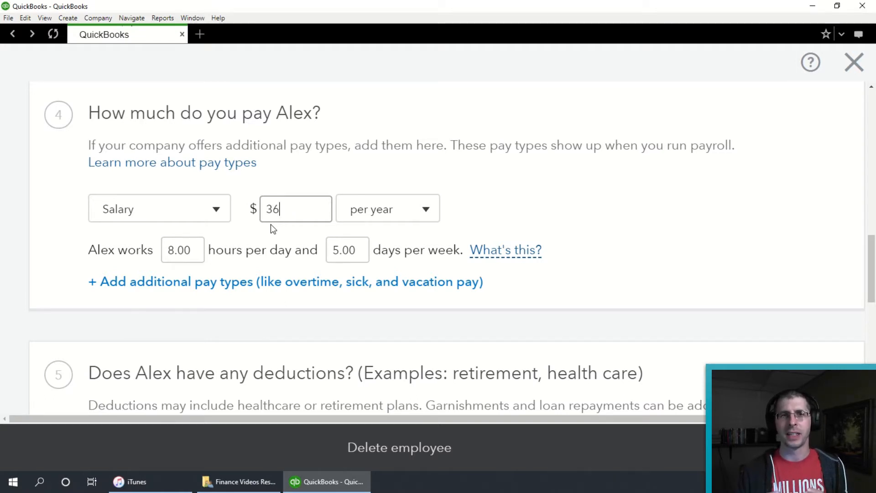
pyautogui.write('000')
pyautogui.click(270, 224)
pyautogui.scroll(1, 271, 223)
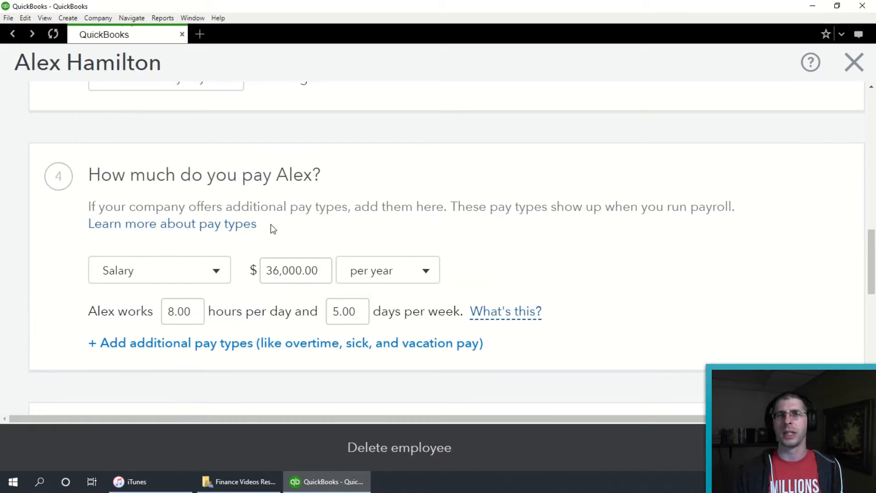
# Browse the additional pay types, including the uncommon ones, and enable Clergy Housing (Cash) with a recurring amount of 250.00.
pyautogui.scroll(-2, 375, 228)
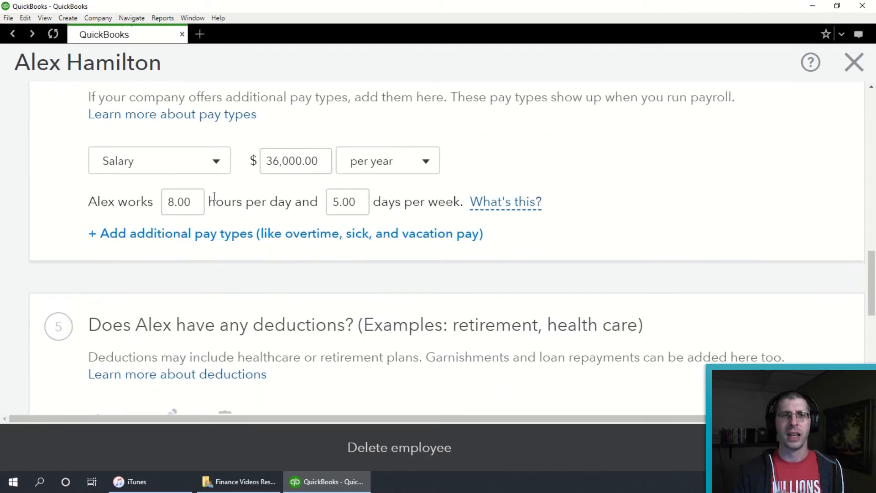
pyautogui.click(247, 234)
pyautogui.scroll(-4, 246, 265)
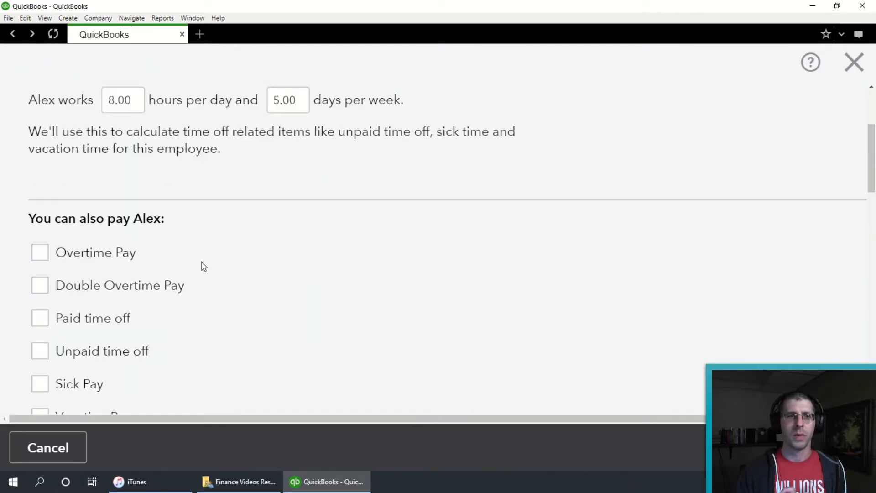
pyautogui.scroll(-6, 201, 264)
pyautogui.scroll(-1, 214, 265)
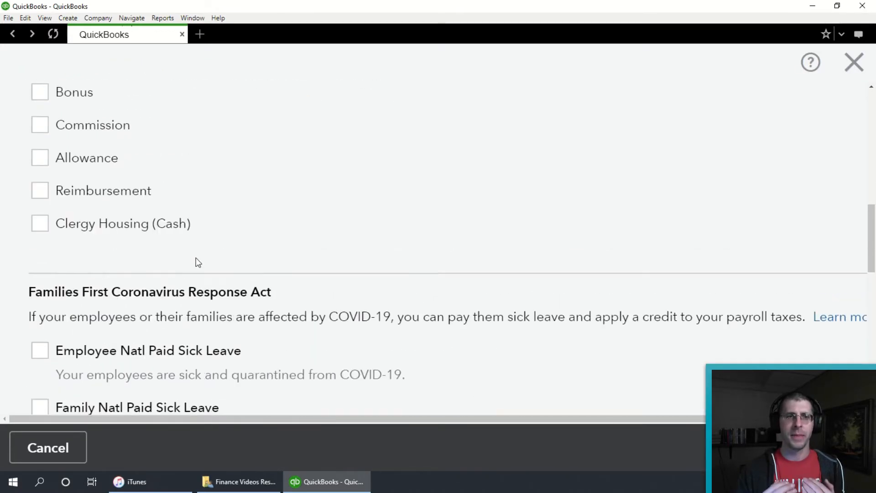
pyautogui.scroll(-6, 204, 260)
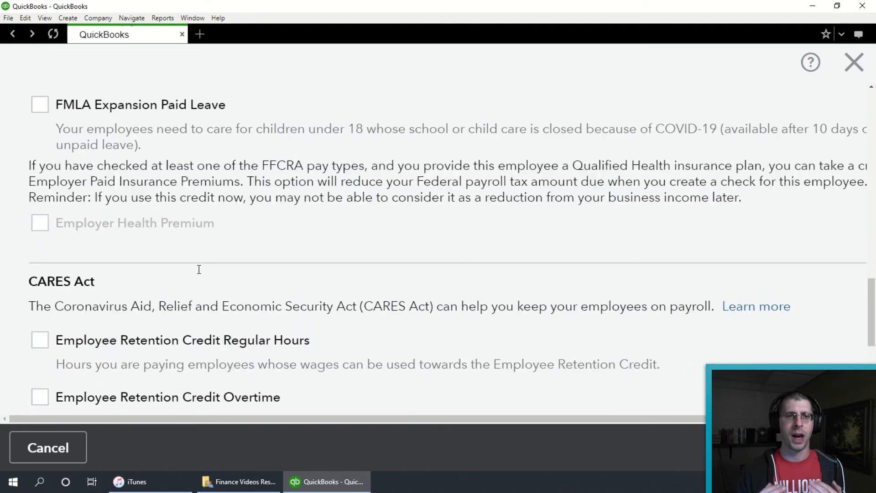
pyautogui.scroll(-5, 199, 270)
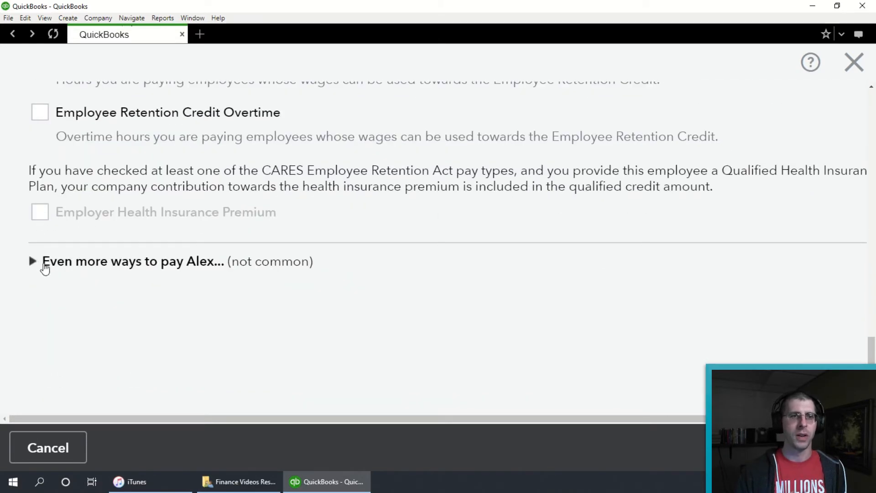
pyautogui.click(44, 267)
pyautogui.scroll(-5, 168, 297)
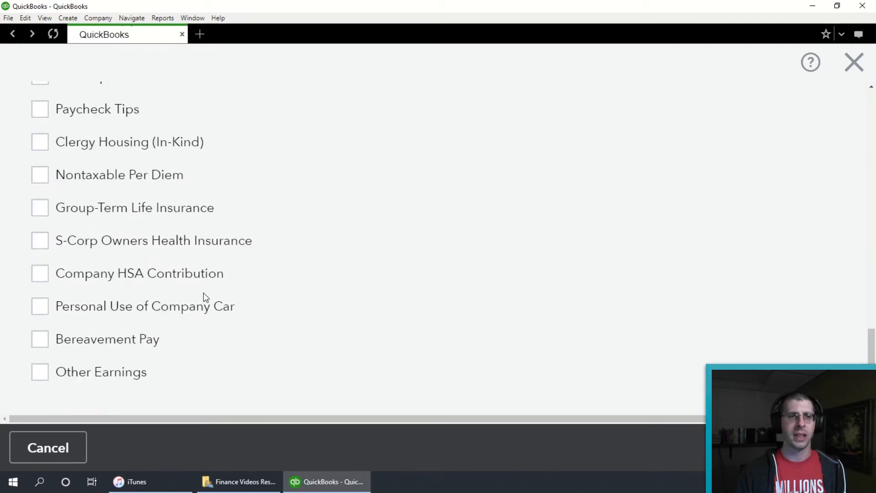
pyautogui.scroll(1, 204, 298)
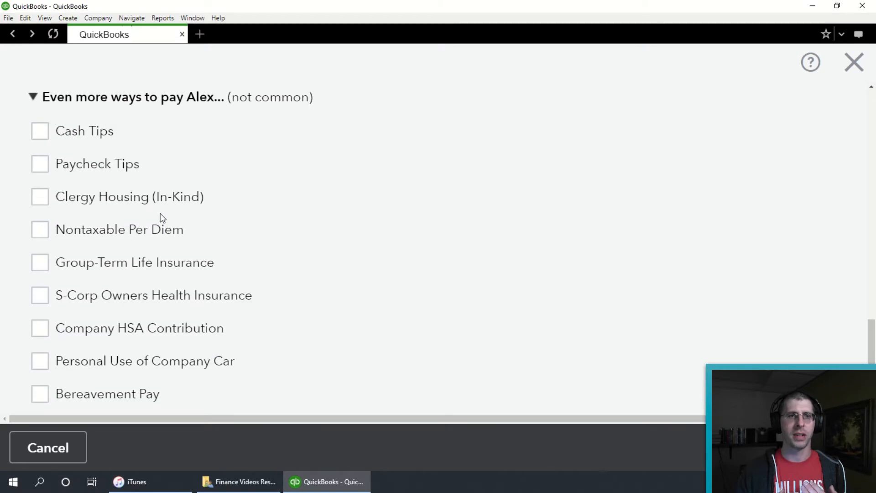
pyautogui.scroll(10, 163, 218)
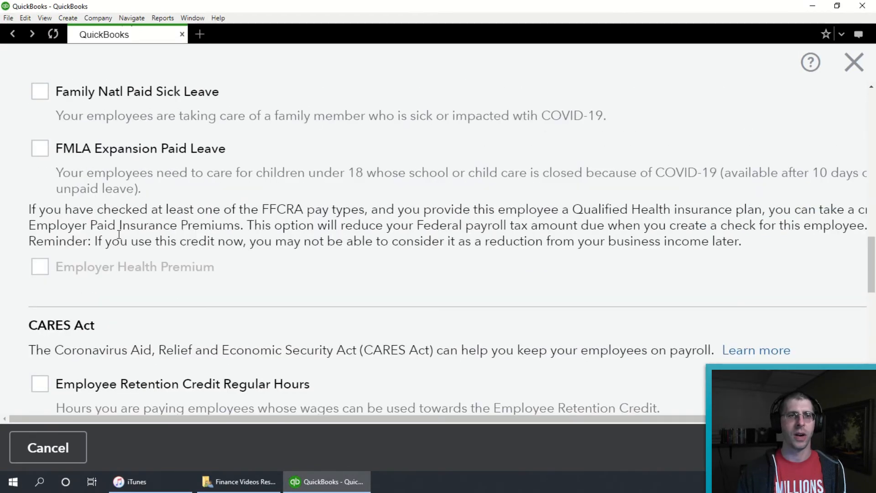
pyautogui.scroll(7, 119, 234)
pyautogui.click(44, 241)
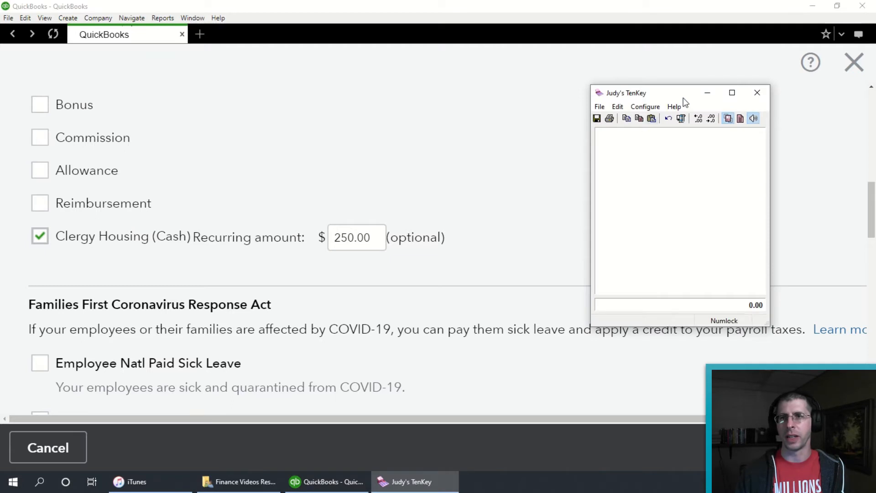
# Divide 6,000 by 24 in the Judy's TenKey calculator to check the housing amount per paycheck, and close the calculator.
pyautogui.write('6,000.00 ')
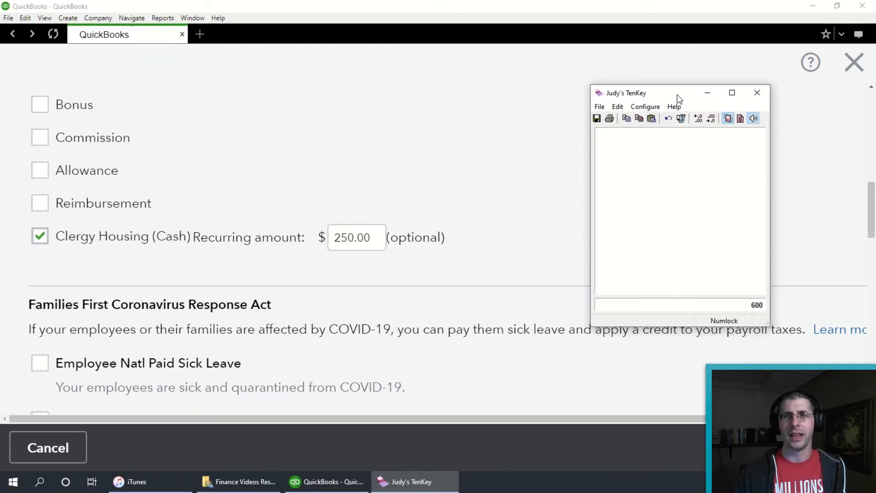
pyautogui.write('/ 24')
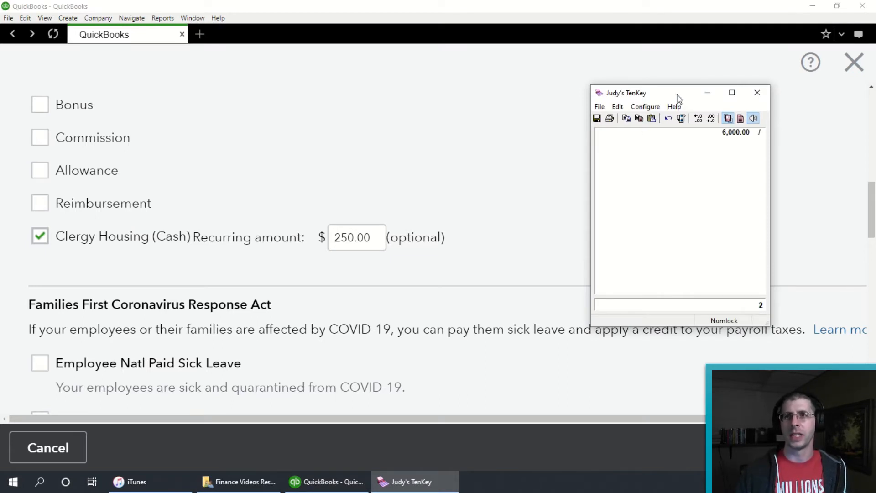
pyautogui.press('Return')
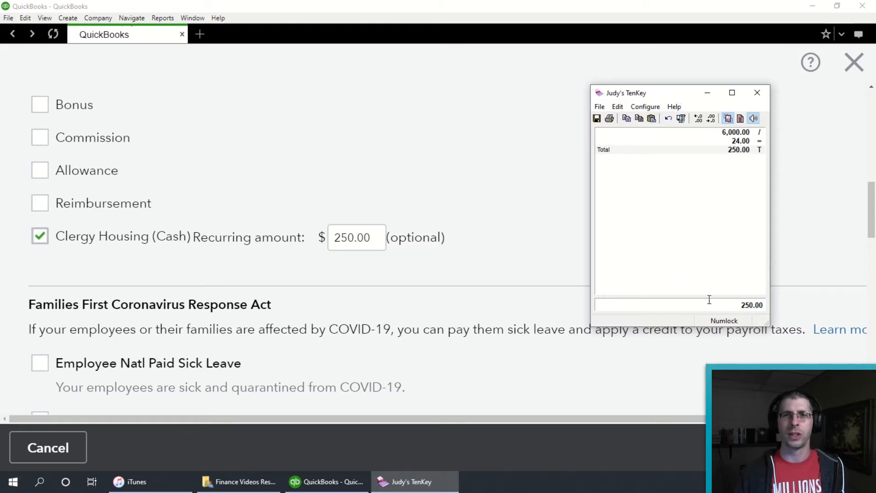
pyautogui.click(759, 93)
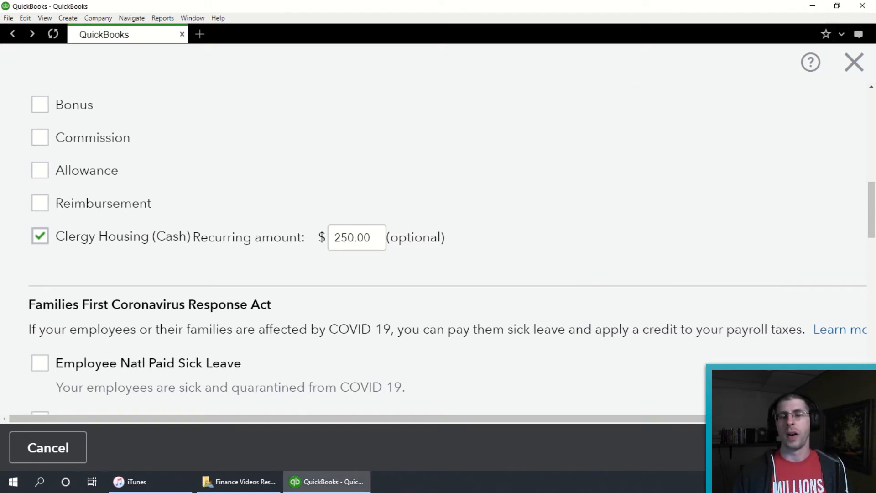
# Save the additional pay types and review the employee's pay and deductions sections.
pyautogui.click(817, 448)
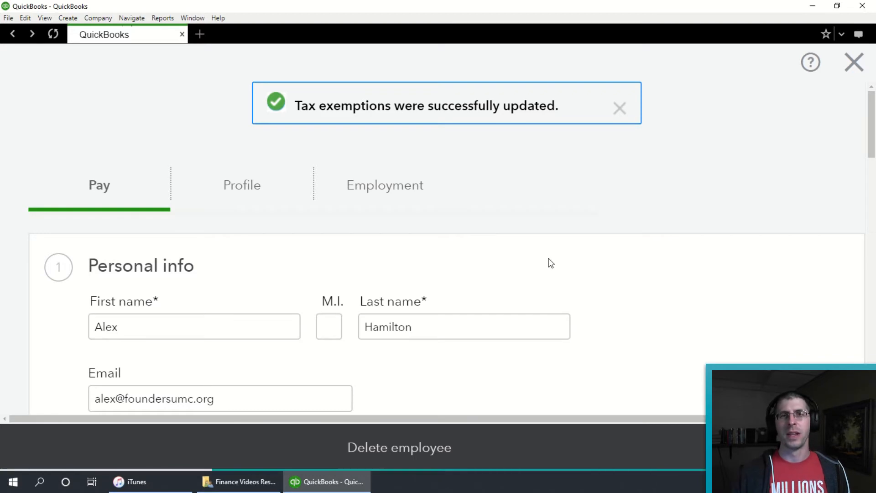
pyautogui.scroll(-6, 668, 322)
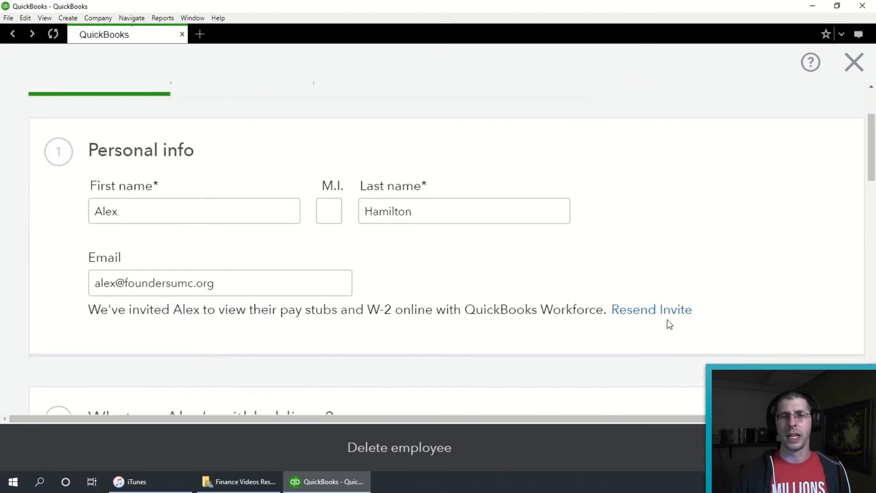
pyautogui.scroll(-7, 670, 325)
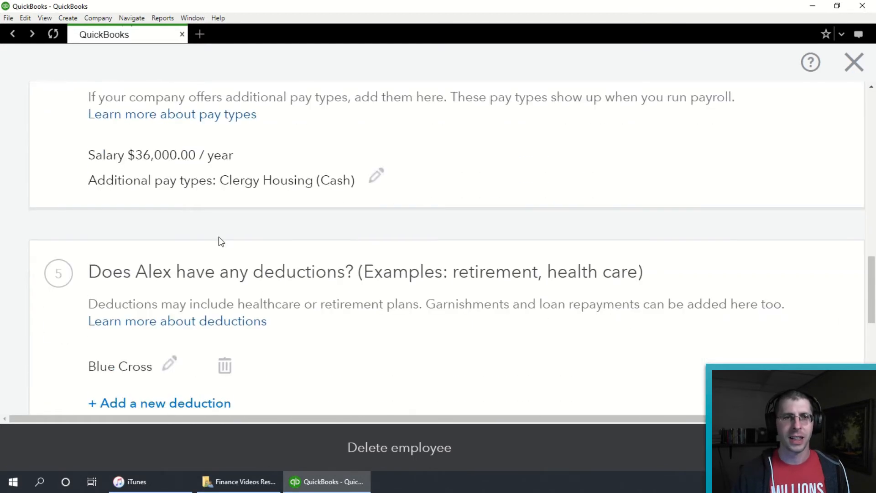
pyautogui.scroll(-1, 263, 212)
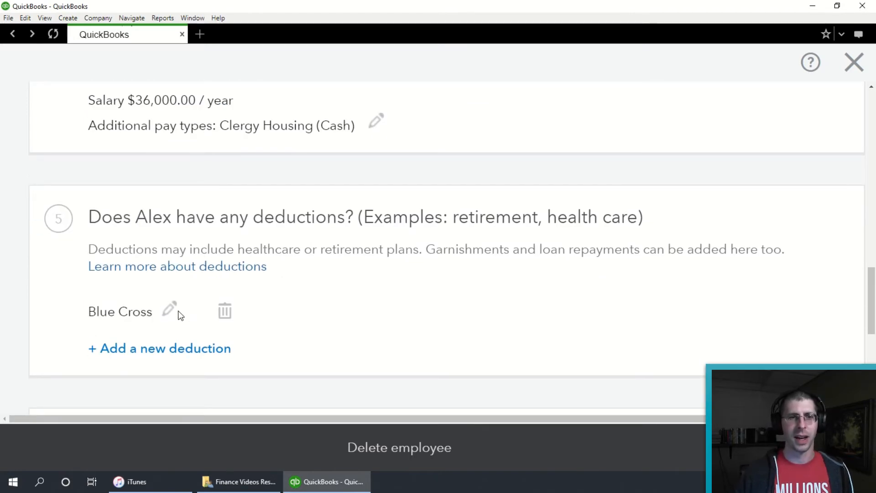
pyautogui.scroll(2, 452, 352)
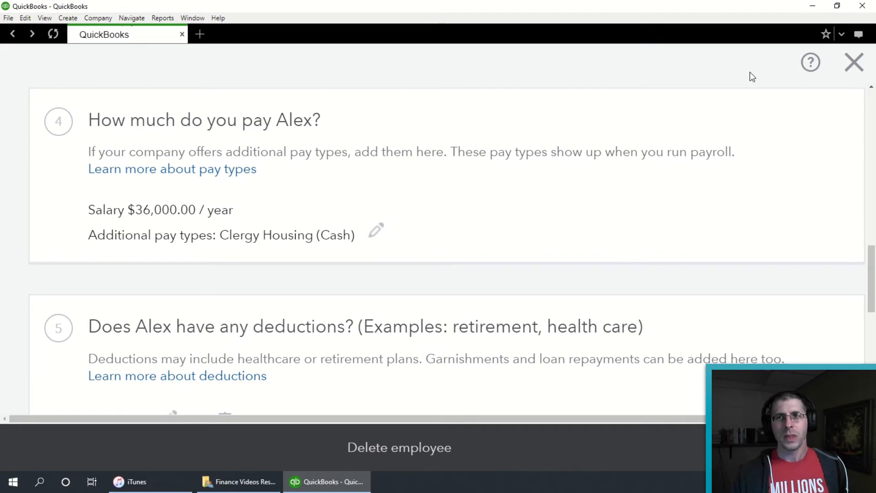
pyautogui.scroll(10, 300, 141)
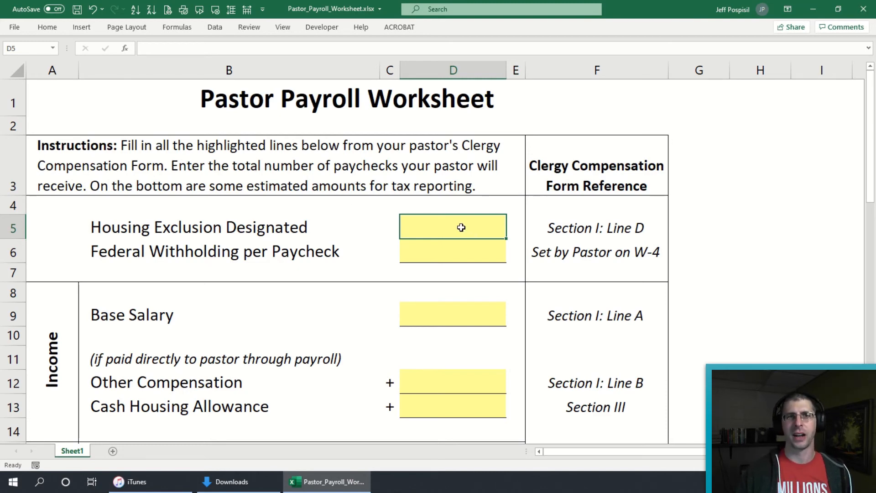
# In the Pastor Payroll Worksheet in Excel, enter 6000 as the Housing Exclusion Designated.
pyautogui.write('6000')
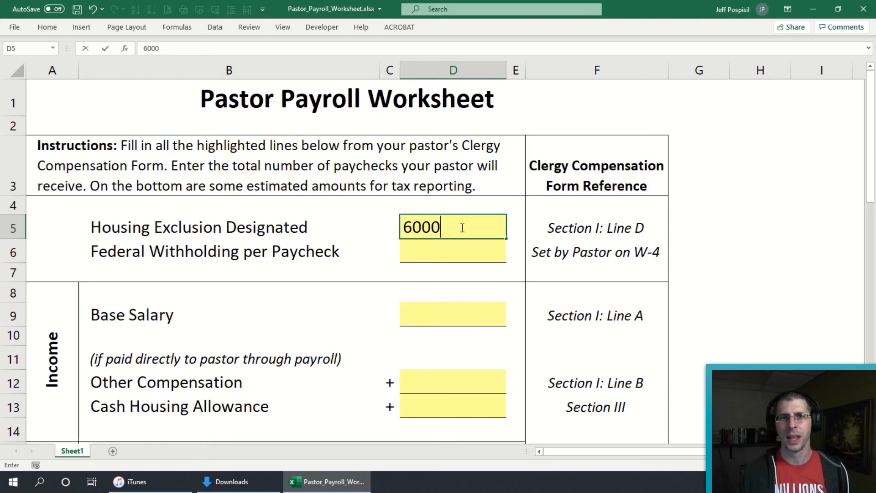
pyautogui.press('Return')
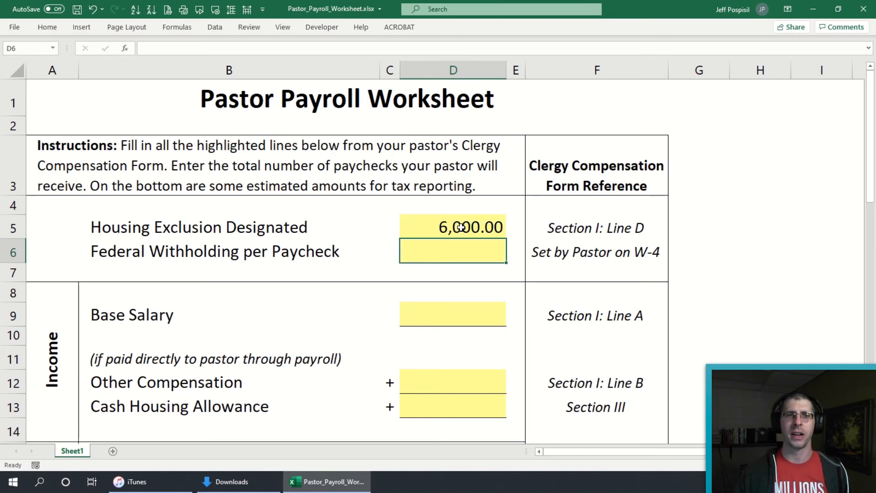
# Enter 300 as the Federal Withholding per Paycheck and 42000 as the Base Salary.
pyautogui.write('300')
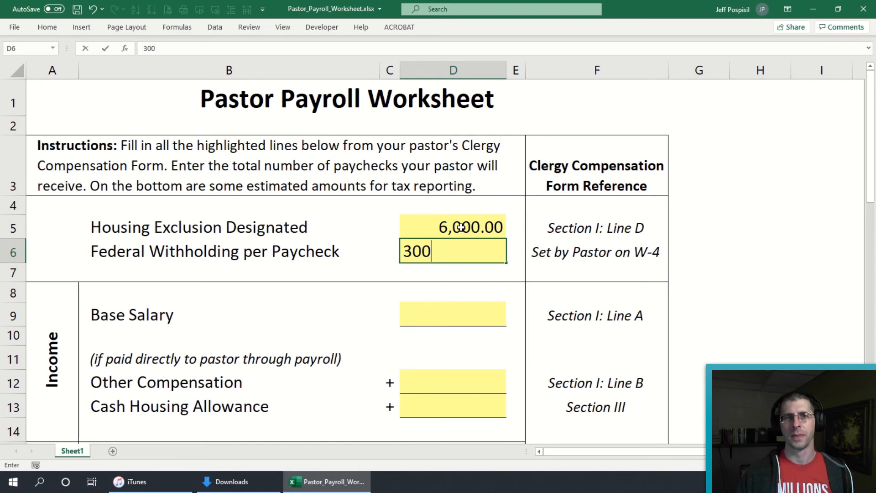
pyautogui.click(491, 310)
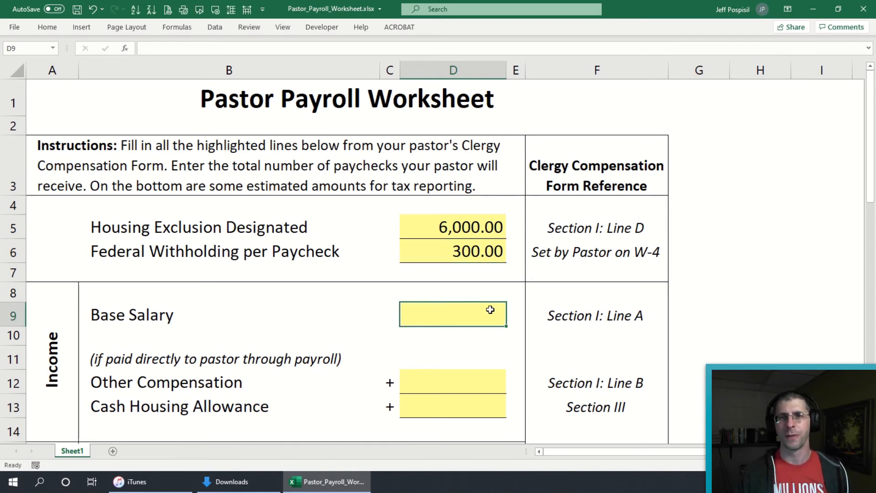
pyautogui.write('42000')
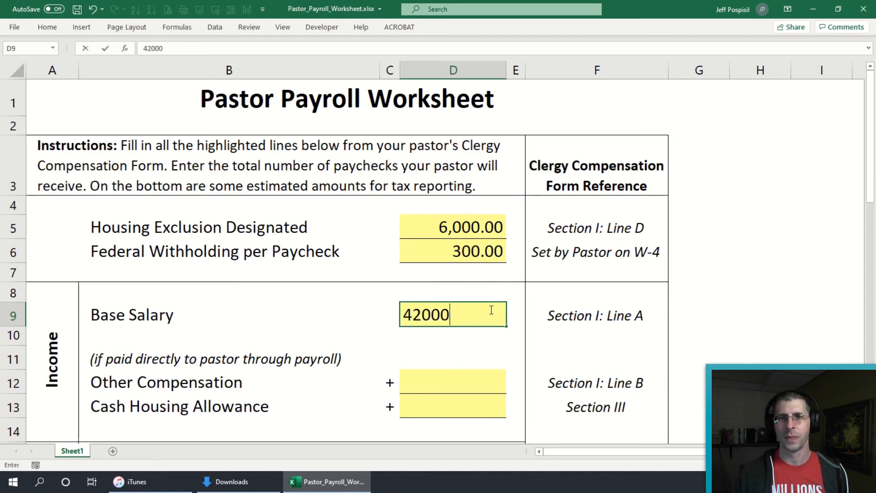
pyautogui.press('Return')
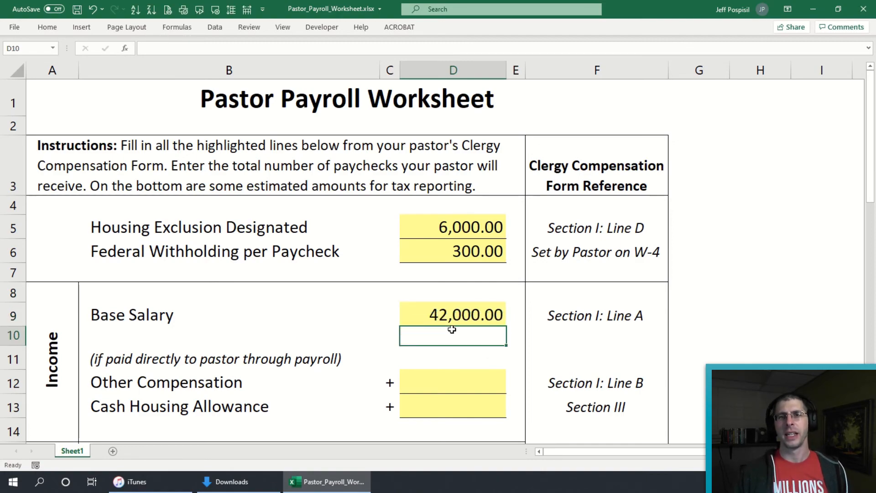
# In the Salary Reductions section, enter 3000 as HealthFlex Pastor's Share and 1500 as the Before-Tax Pastor's Contribution to UMPIP.
pyautogui.scroll(-2, 436, 325)
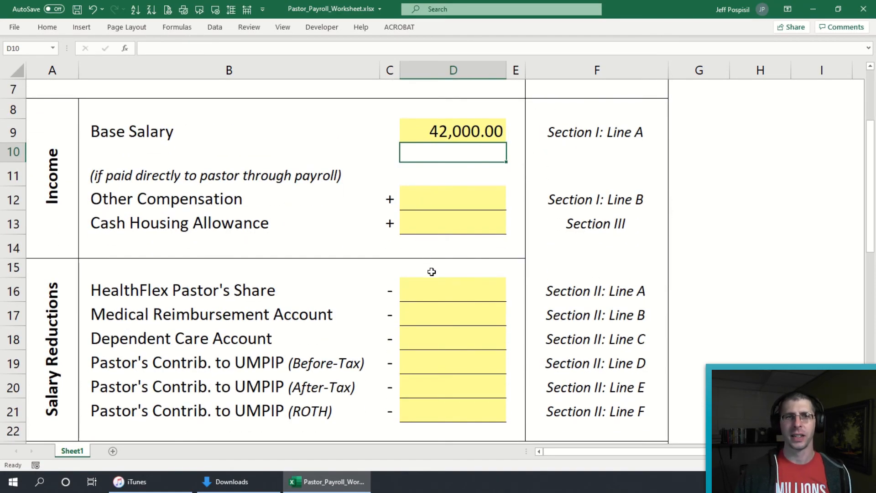
pyautogui.scroll(-1, 432, 273)
pyautogui.scroll(-1, 433, 276)
pyautogui.click(465, 163)
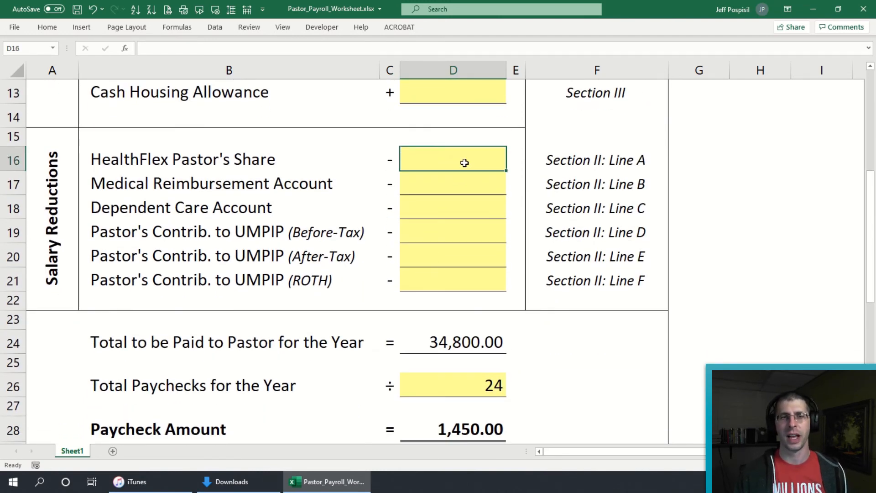
pyautogui.write('3000')
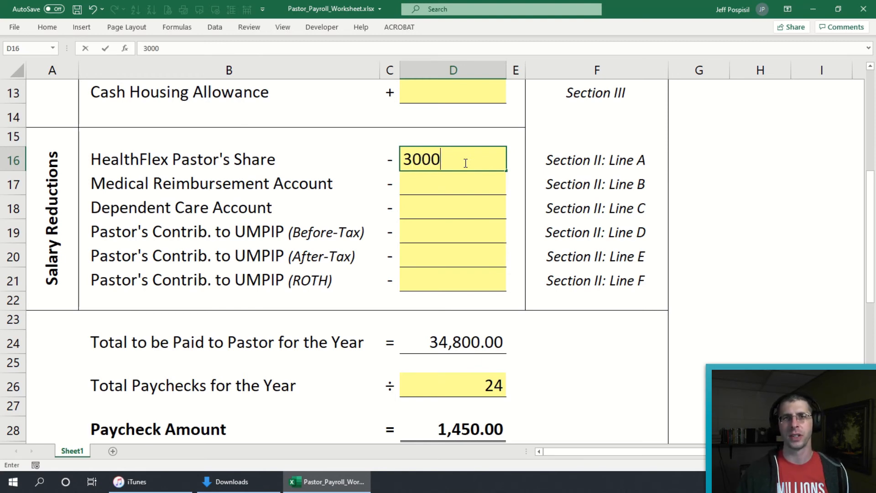
pyautogui.press('Return')
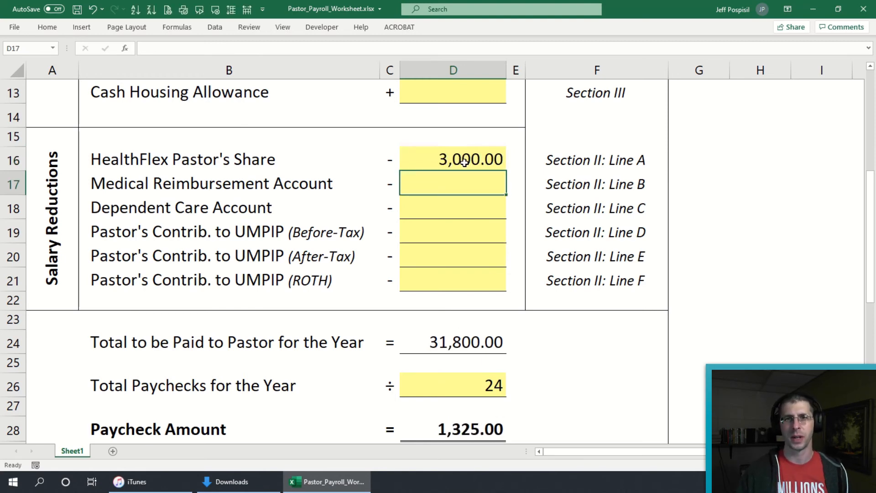
pyautogui.click(481, 239)
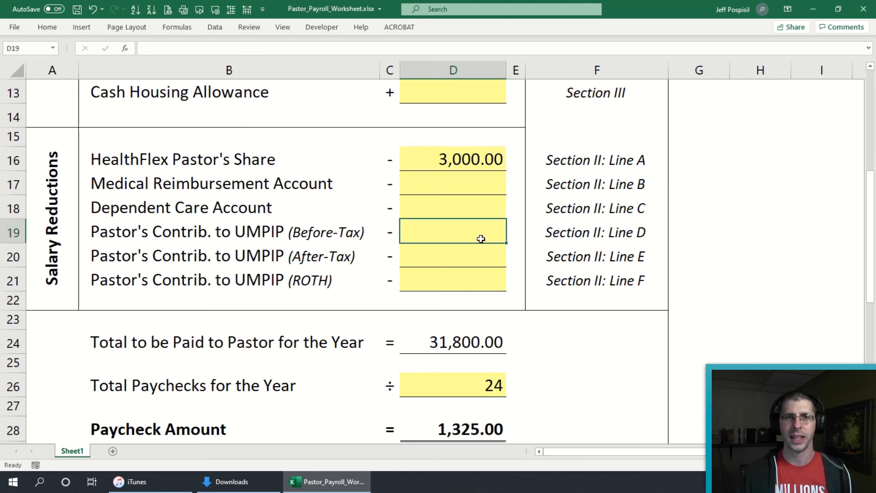
pyautogui.write('1500')
pyautogui.press('Return')
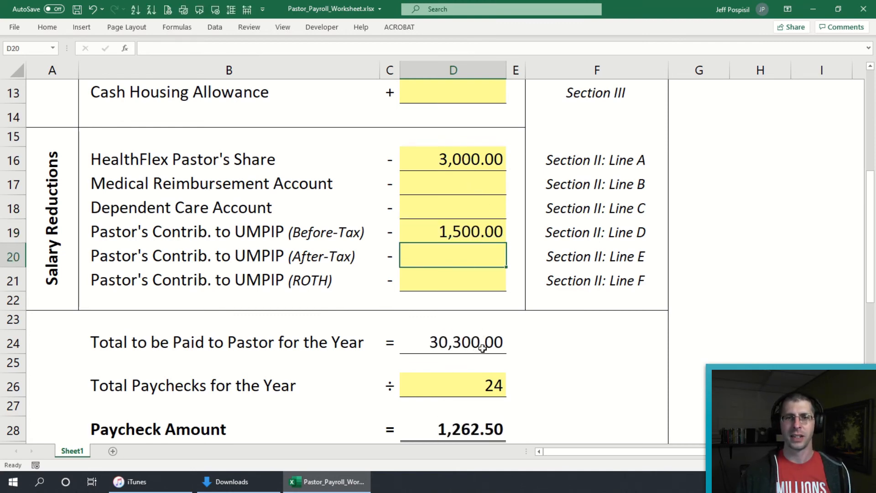
# Review the calculated Paycheck Amount and the 941 Report and Form W-2 estimates for tax reporting.
pyautogui.scroll(-1, 471, 346)
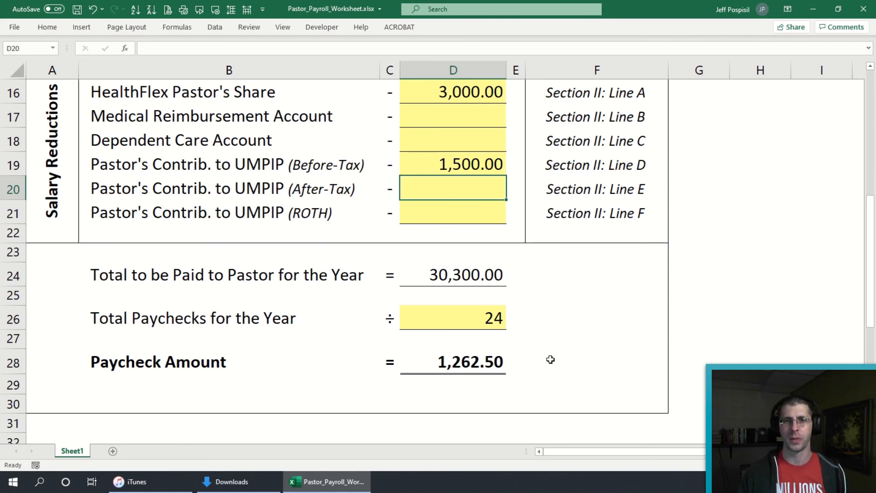
pyautogui.scroll(-6, 574, 287)
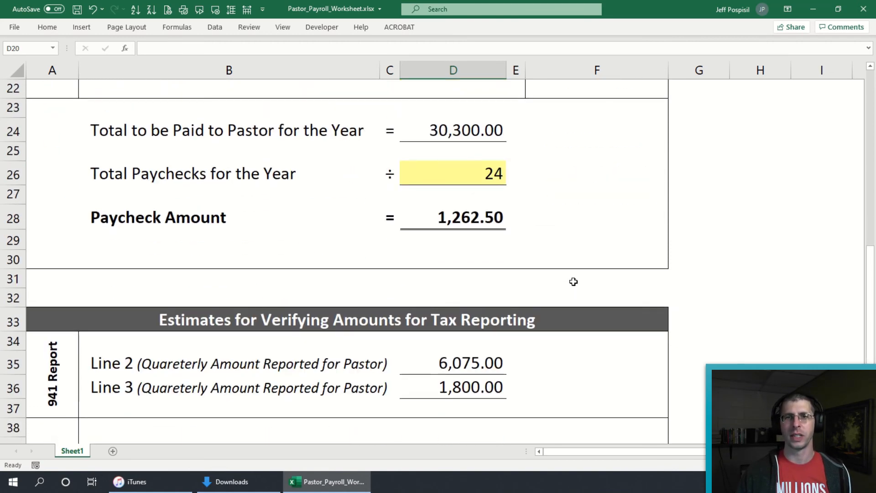
pyautogui.scroll(1, 568, 282)
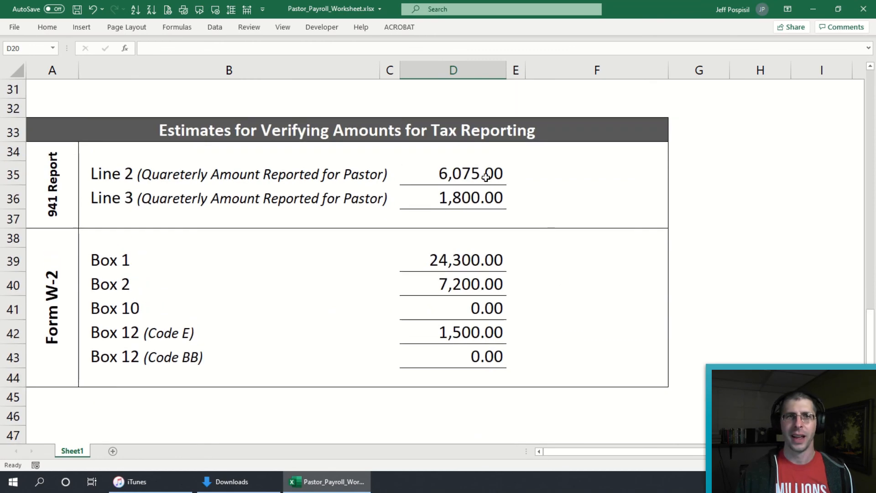